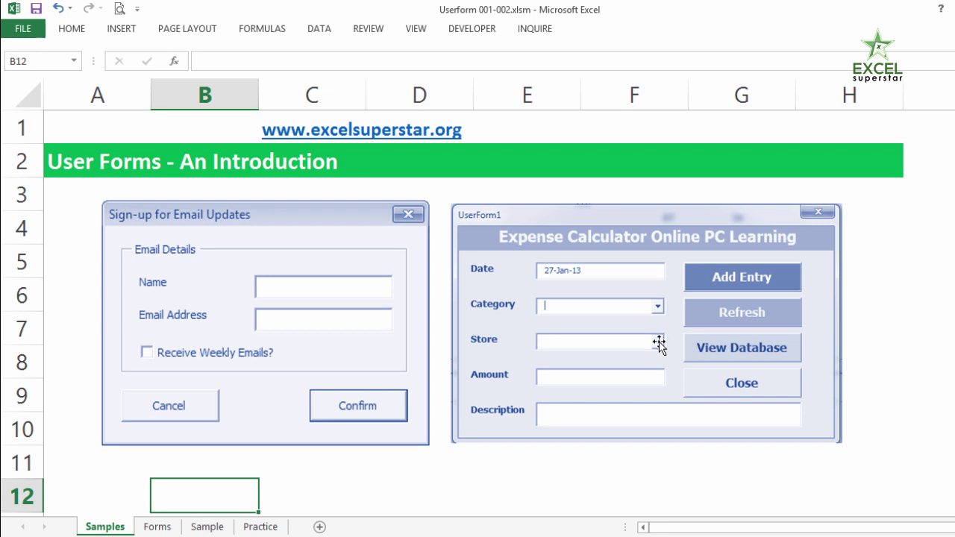
- On the Sample sheet, run the Welcome form and enter a person's name into row 2
{"action": "left_click", "coordinate": [207, 527]}
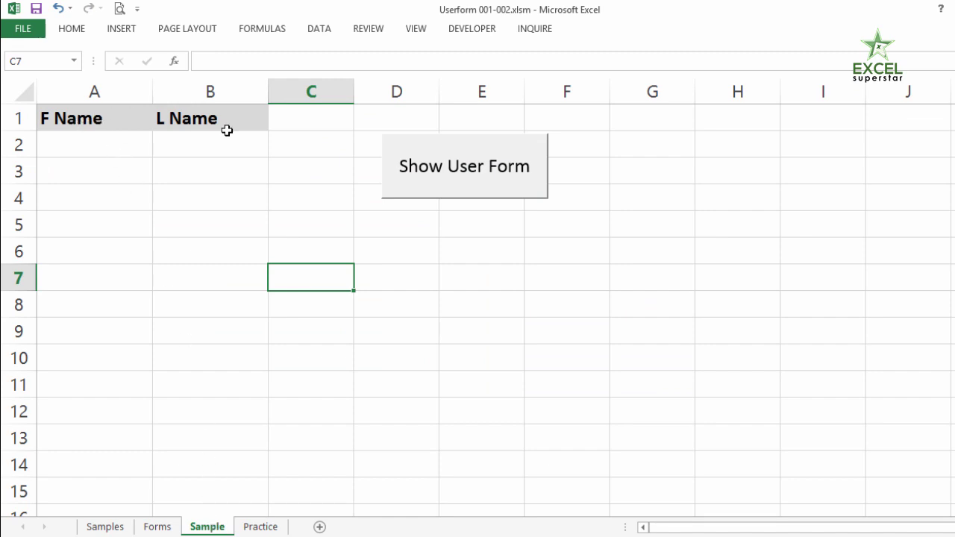
{"action": "left_click", "coordinate": [457, 184]}
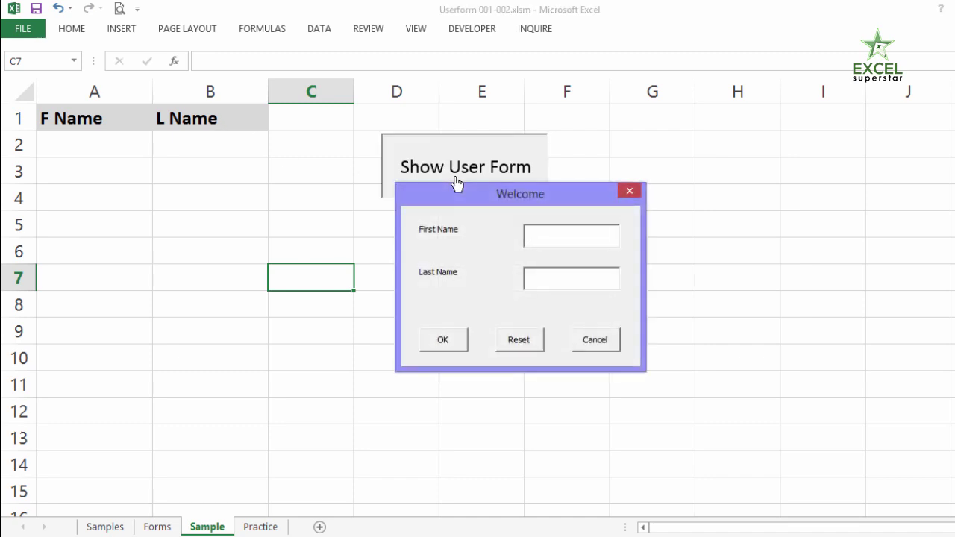
{"action": "left_click_drag", "start_coordinate": [433, 200], "coordinate": [327, 161]}
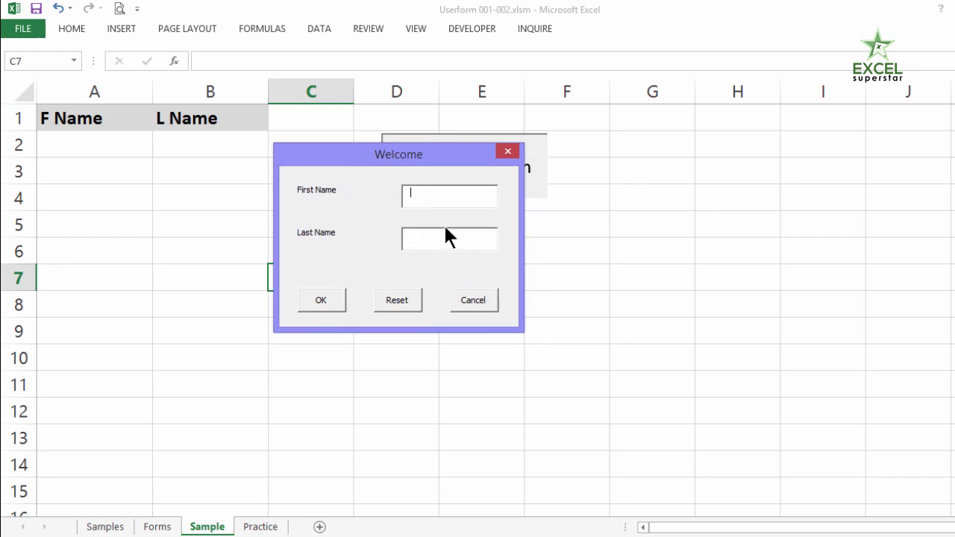
{"action": "type", "text": "Rishabh"}
{"action": "type", "text": "Pugalia"}
{"action": "left_click", "coordinate": [313, 299]}
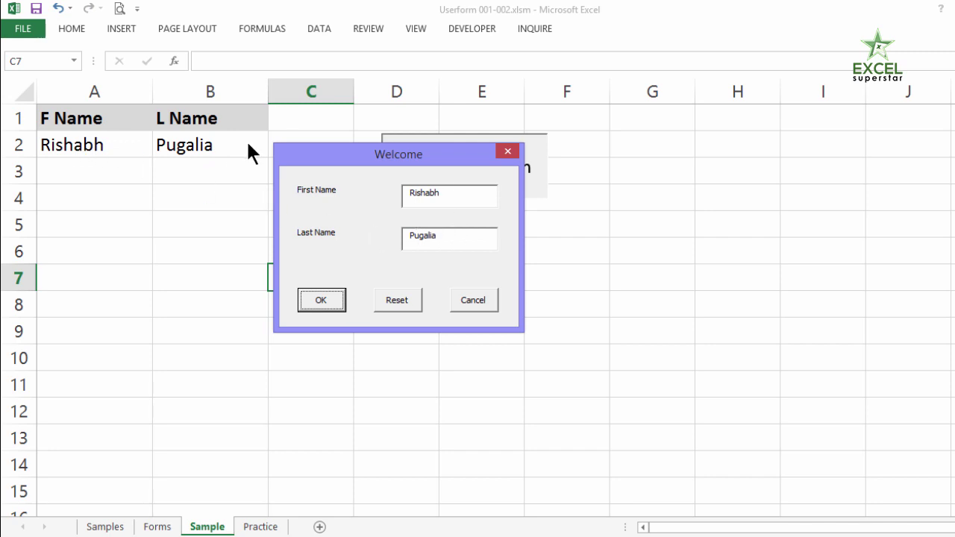
- Reset the form, enter first name Excel and last name SS into row 3, then cancel
{"action": "left_click", "coordinate": [407, 300]}
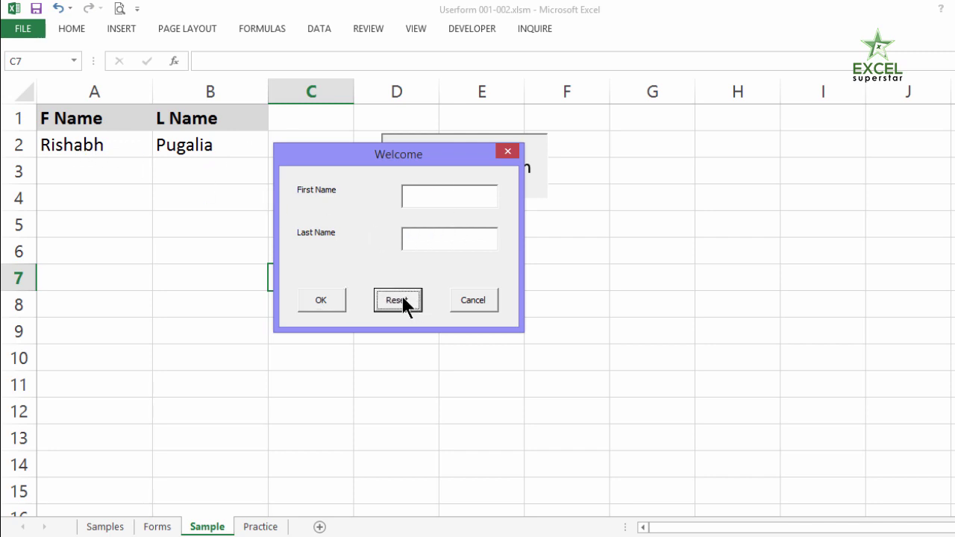
{"action": "left_click", "coordinate": [419, 193]}
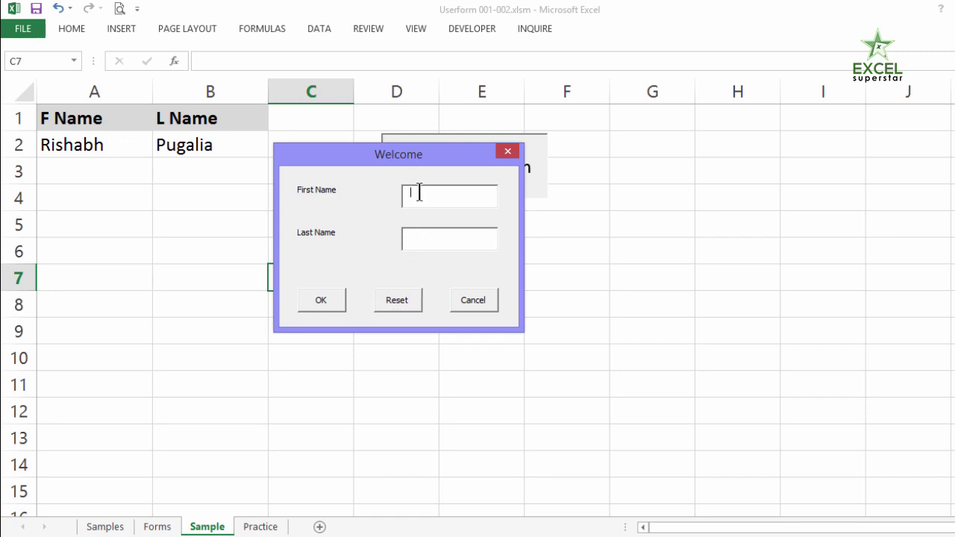
{"action": "type", "text": "Excel"}
{"action": "key", "text": "Tab"}
{"action": "type", "text": "SS"}
{"action": "left_click", "coordinate": [322, 300]}
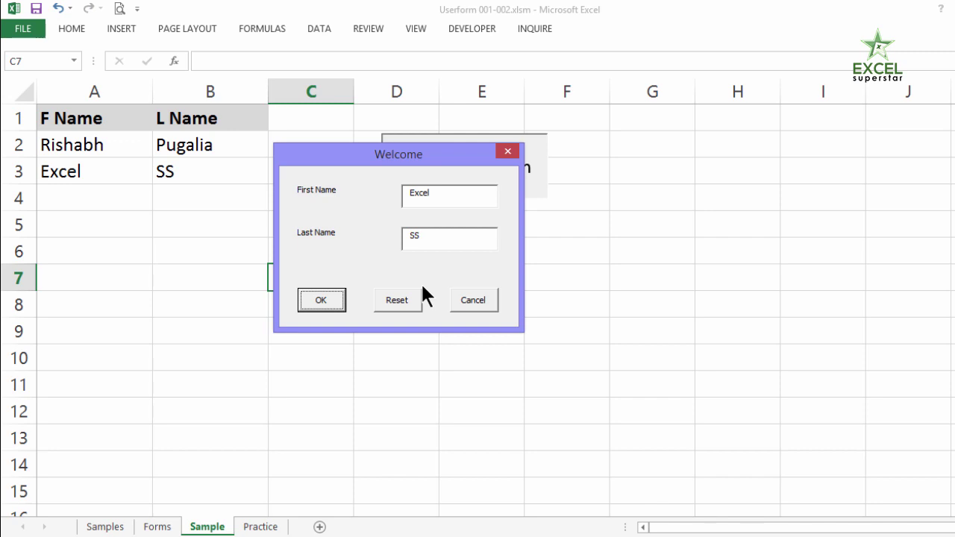
{"action": "left_click", "coordinate": [479, 300]}
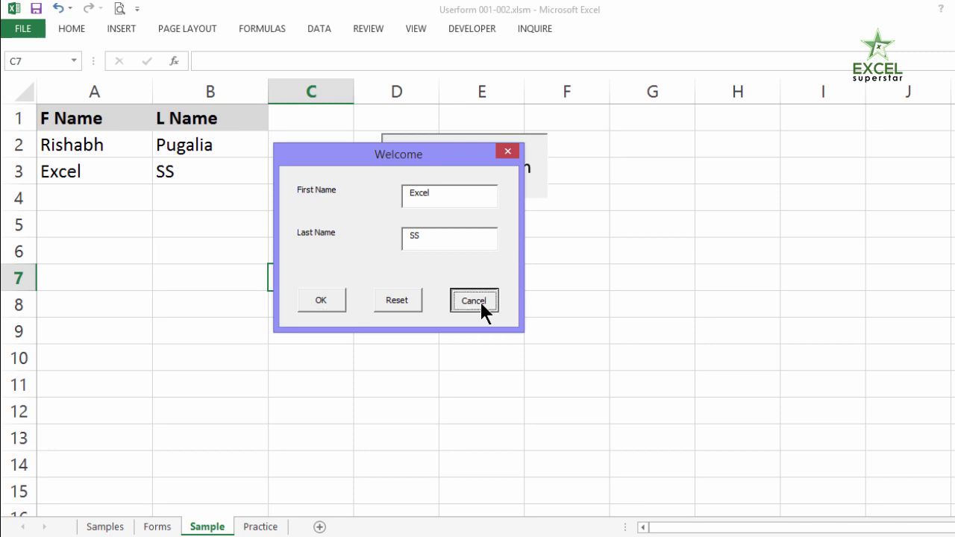
- Switch to the Forms sheet and display the Developer ribbon tab
{"action": "left_click", "coordinate": [157, 527]}
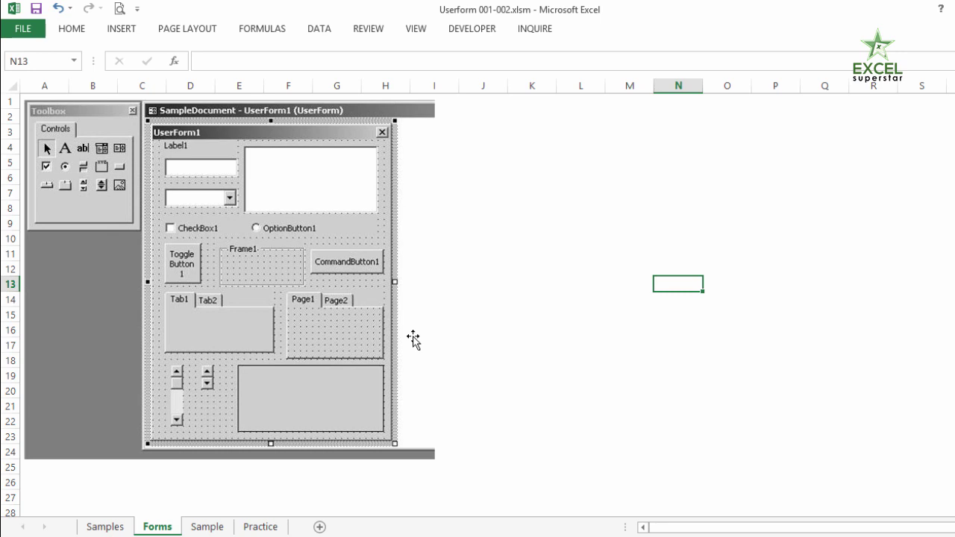
{"action": "left_click", "coordinate": [482, 38]}
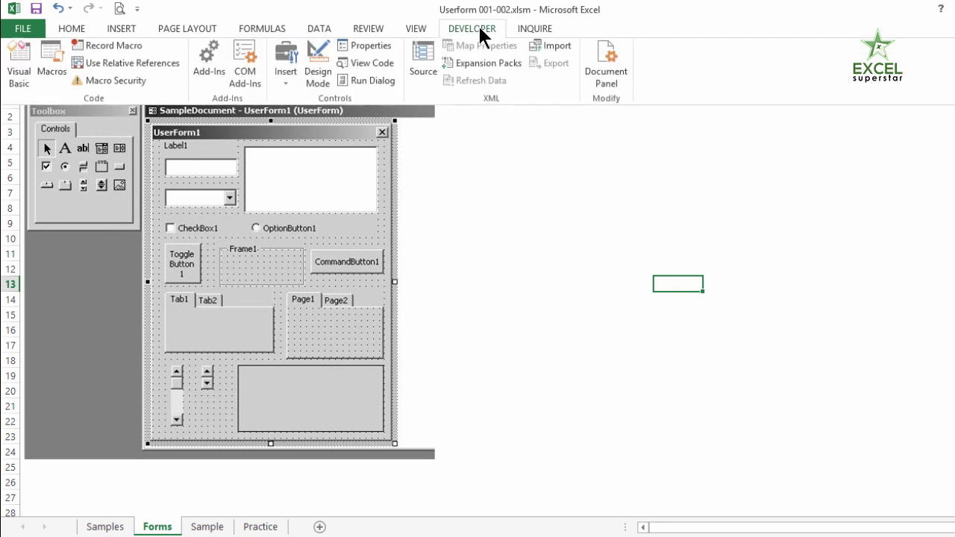
- Open the Visual Basic editor, select the Forms sheet, and show the Project Explorer
{"action": "left_click", "coordinate": [15, 73]}
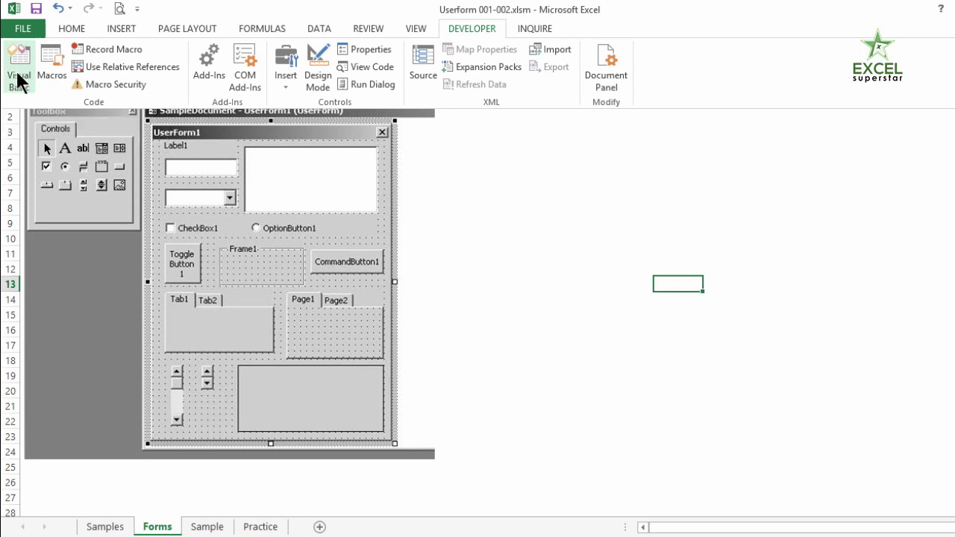
{"action": "left_click", "coordinate": [97, 150]}
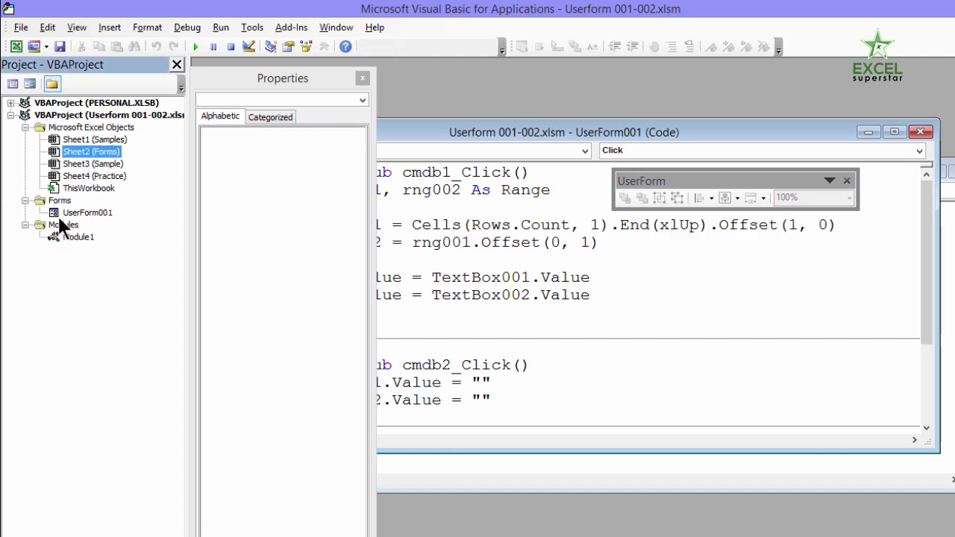
{"action": "left_click", "coordinate": [81, 26]}
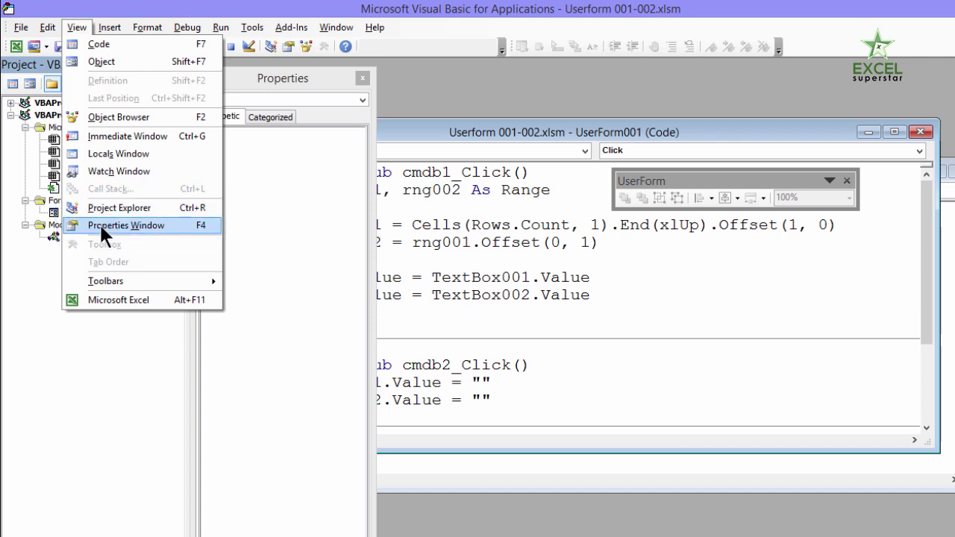
{"action": "left_click", "coordinate": [55, 64]}
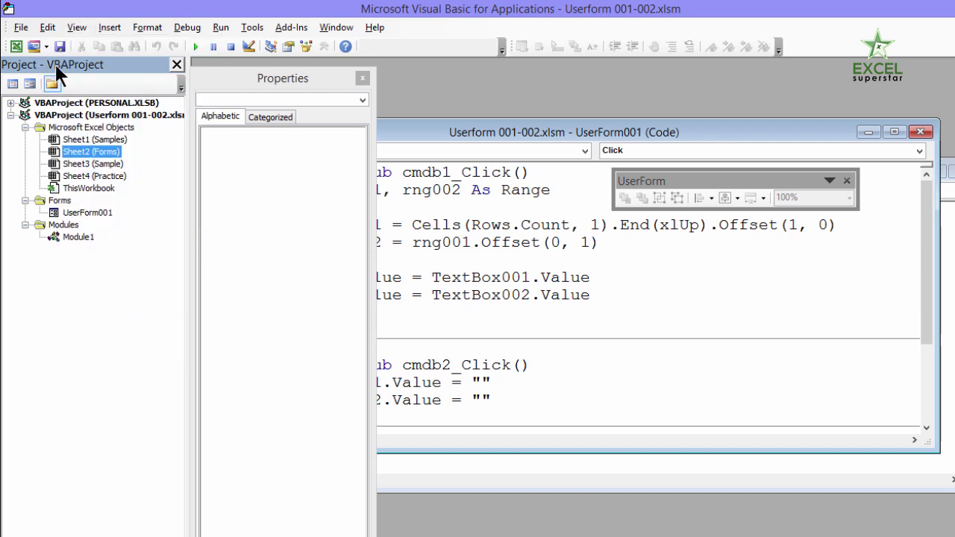
{"action": "left_click", "coordinate": [102, 26]}
- Insert a new blank UserForm1 and move its designer to the top of the workspace
{"action": "left_click", "coordinate": [115, 61]}
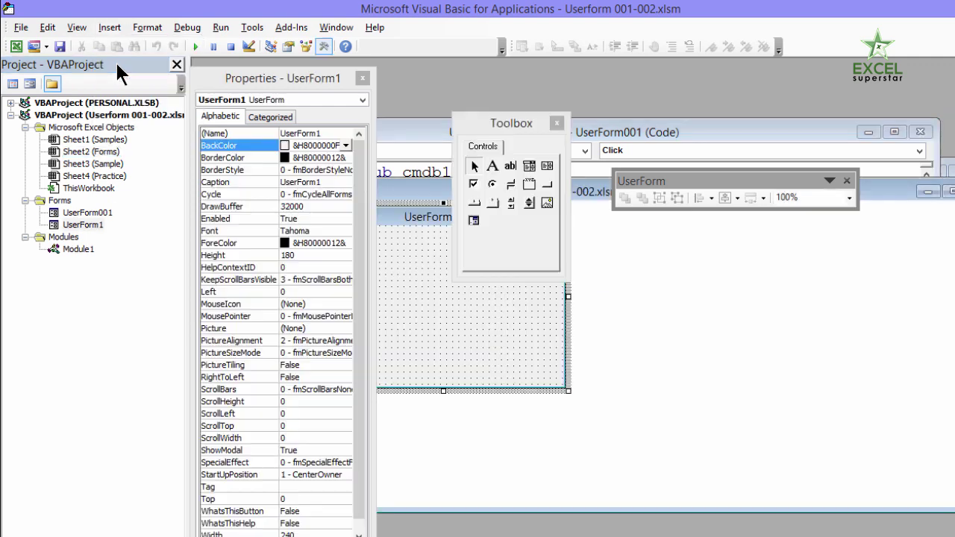
{"action": "left_click", "coordinate": [79, 226]}
{"action": "left_click_drag", "start_coordinate": [427, 192], "coordinate": [489, 93]}
- Move the Toolbox and UserForm toolbar aside, then close and reopen the Toolbox via View
{"action": "left_click_drag", "start_coordinate": [500, 130], "coordinate": [697, 120]}
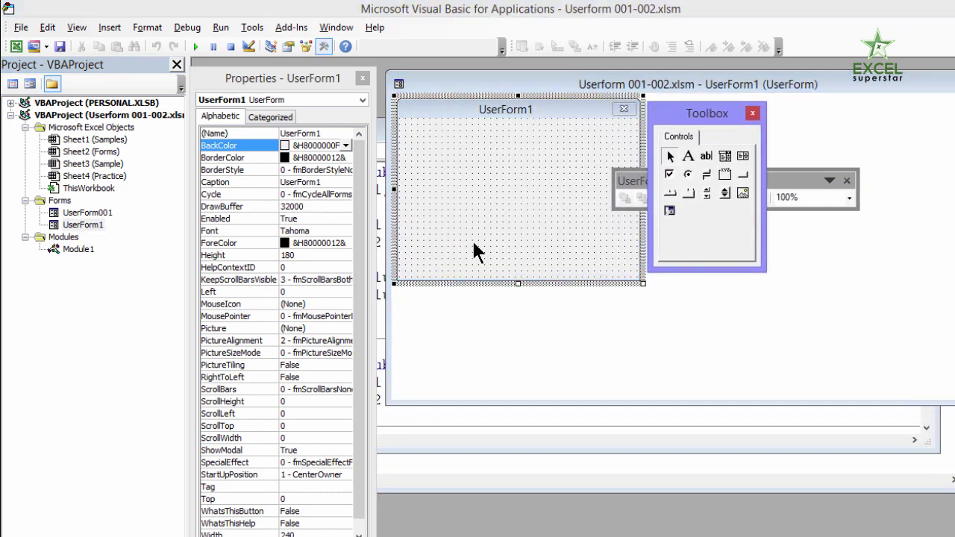
{"action": "left_click_drag", "start_coordinate": [791, 180], "coordinate": [914, 146]}
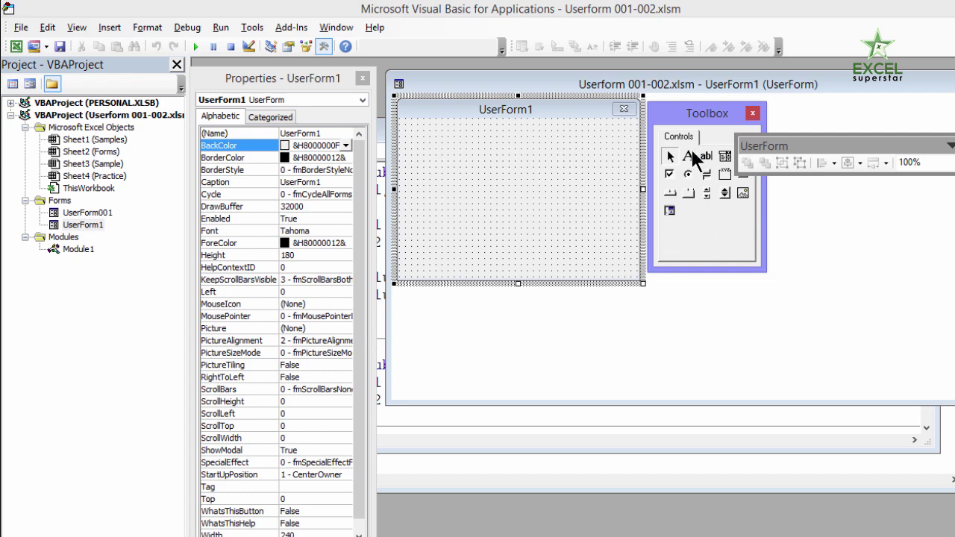
{"action": "left_click", "coordinate": [756, 112]}
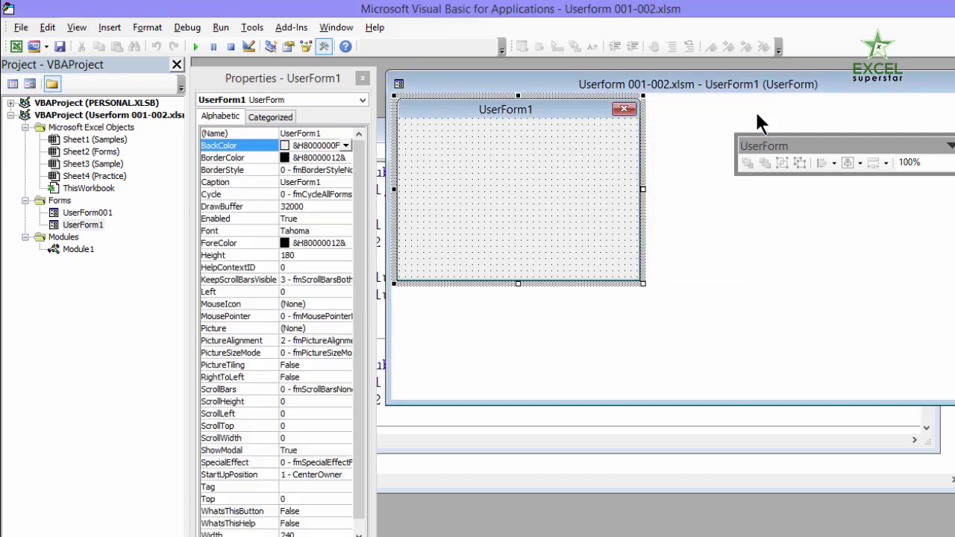
{"action": "left_click", "coordinate": [76, 27]}
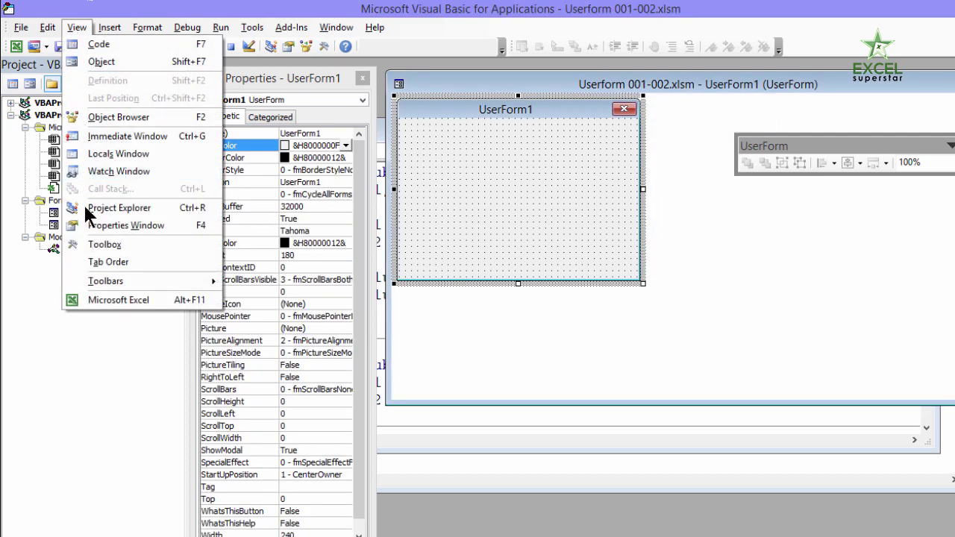
{"action": "left_click", "coordinate": [97, 240]}
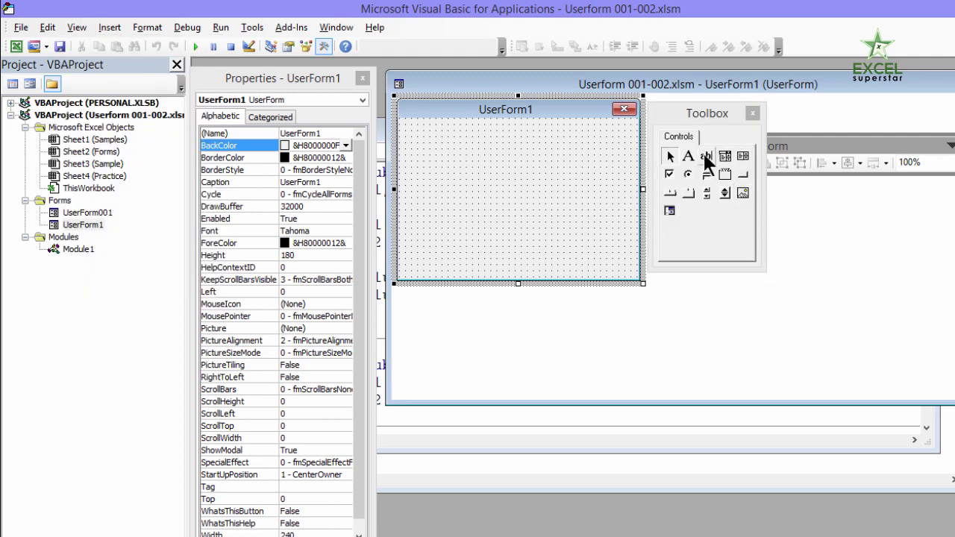
- Add a text box, a resized Frame1, a spin button, an option button and a check box to UserForm1
{"action": "mouse_move", "coordinate": [706, 160]}
{"action": "left_mouse_down"}
{"action": "mouse_move", "coordinate": [448, 157]}
{"action": "mouse_move", "coordinate": [456, 150]}
{"action": "left_mouse_up"}
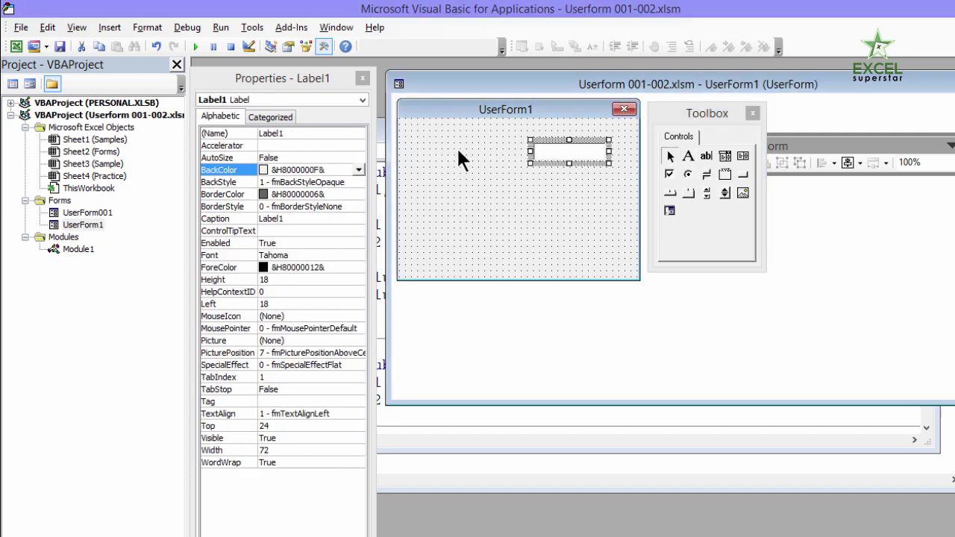
{"action": "left_click_drag", "start_coordinate": [720, 177], "coordinate": [512, 198]}
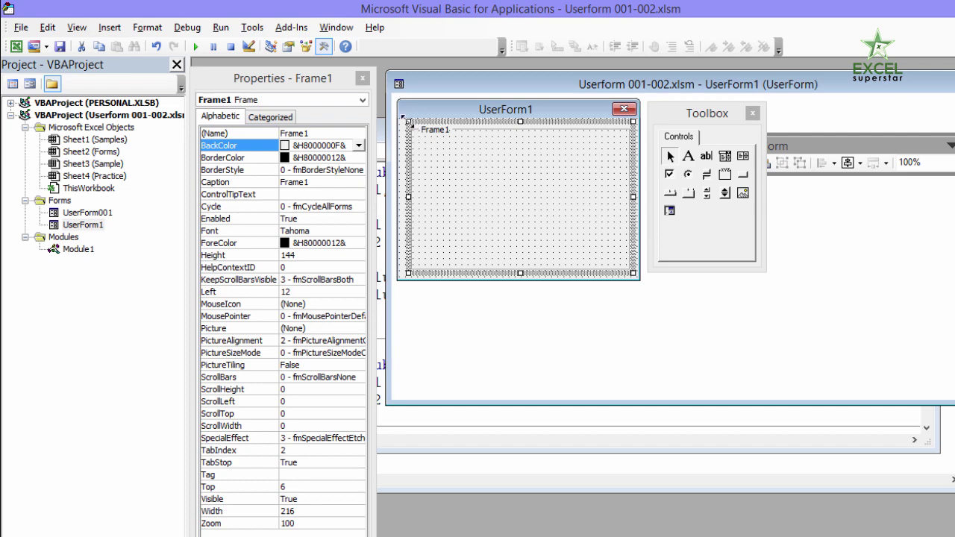
{"action": "left_click_drag", "start_coordinate": [409, 122], "coordinate": [530, 207]}
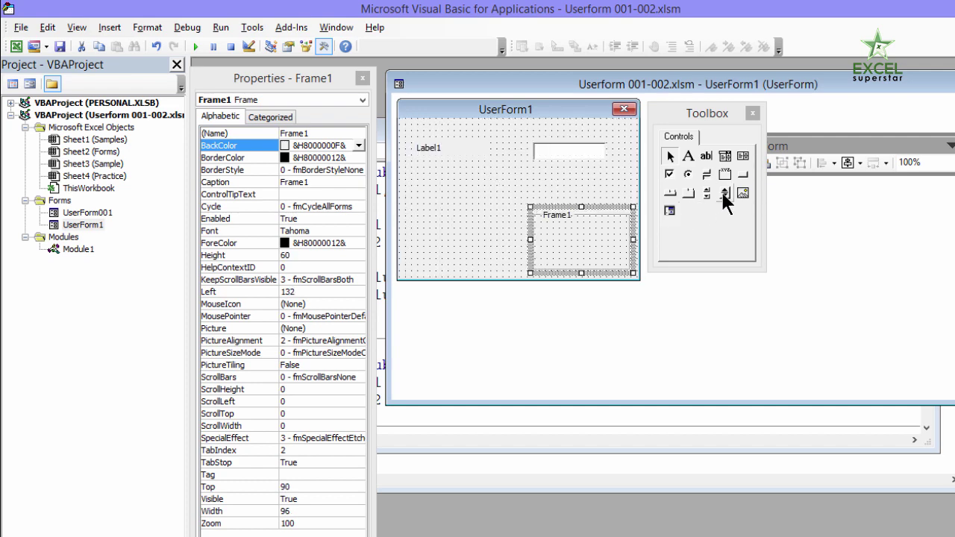
{"action": "left_click_drag", "start_coordinate": [723, 196], "coordinate": [514, 254]}
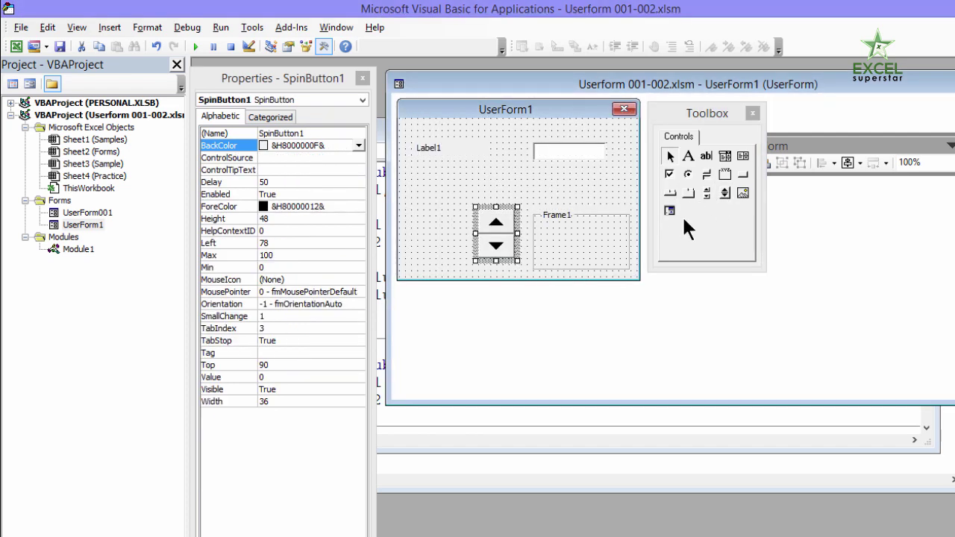
{"action": "left_click_drag", "start_coordinate": [687, 174], "coordinate": [444, 233]}
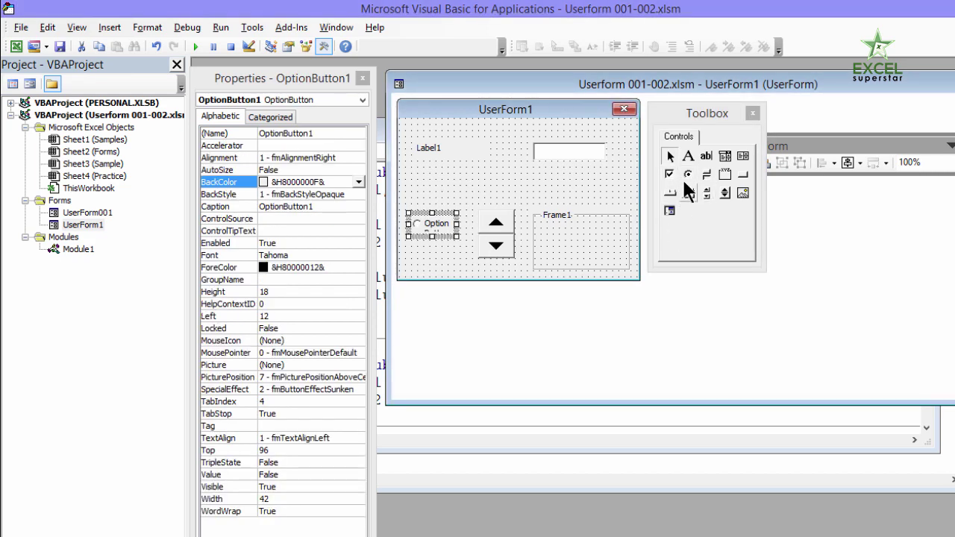
{"action": "left_click_drag", "start_coordinate": [670, 174], "coordinate": [621, 210]}
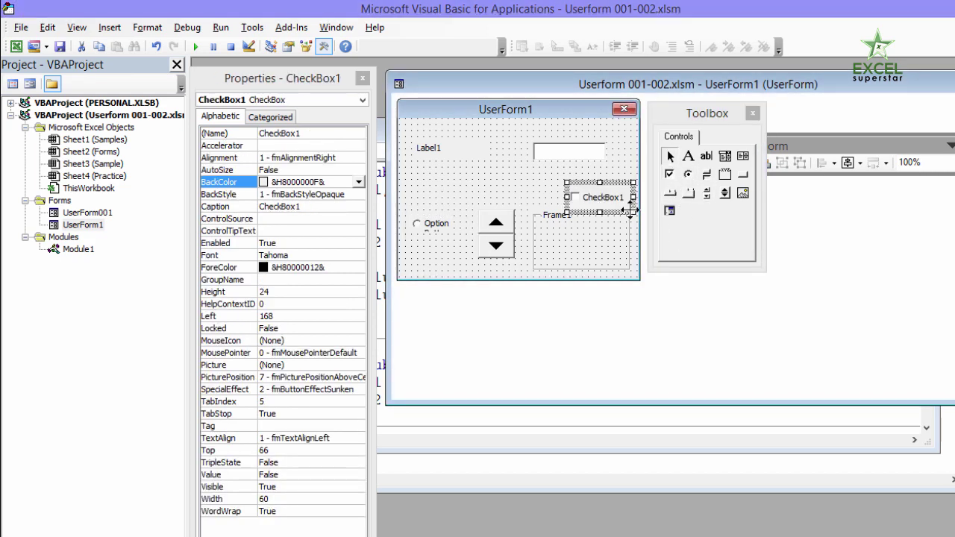